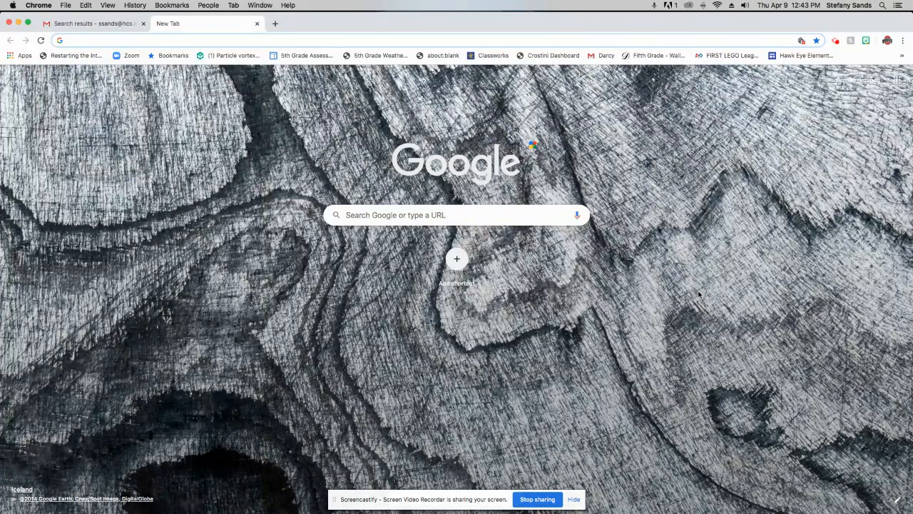
# Step: Search Google for "zoom" and open the official zoom.us website from the results
pyautogui.click(523, 213)
pyautogui.write('zoom')
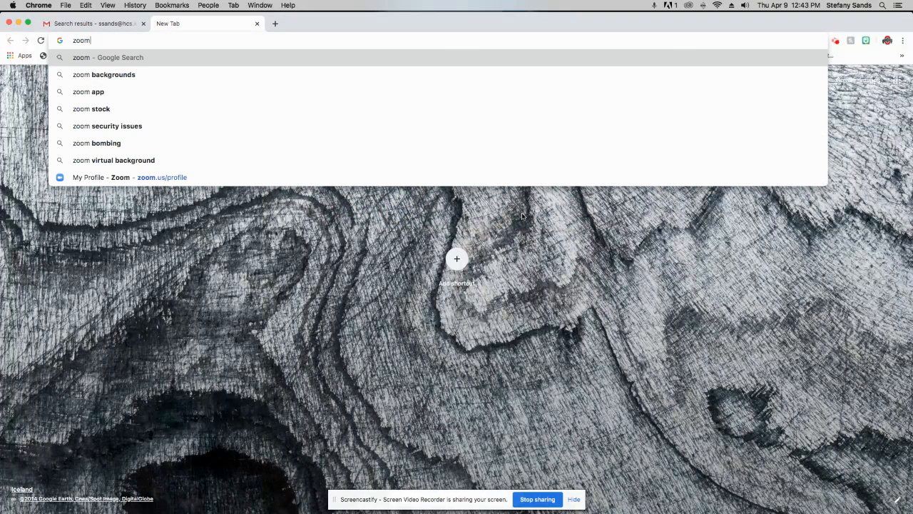
pyautogui.press('Return')
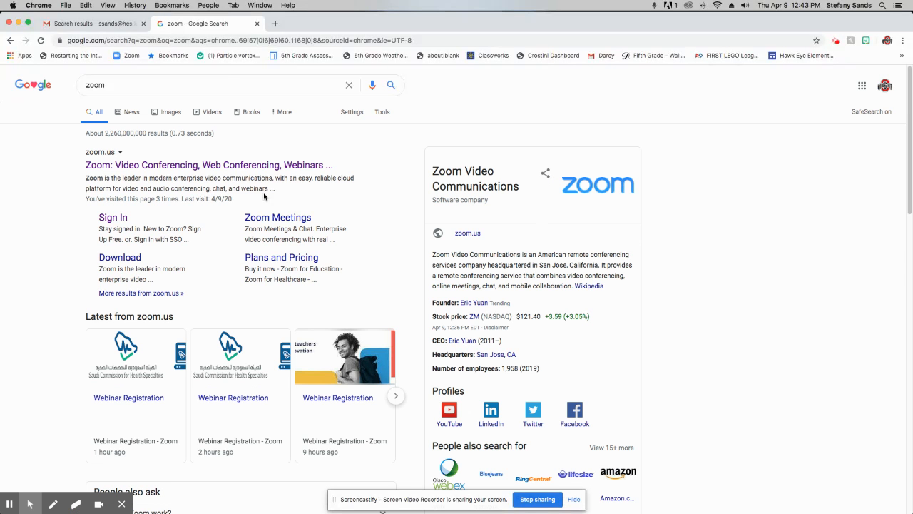
pyautogui.click(134, 167)
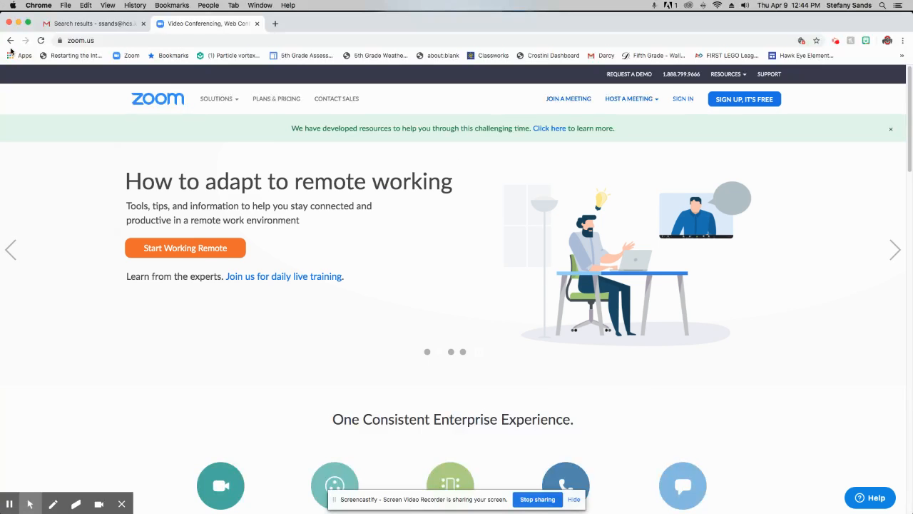
# Step: Sign in to the Zoom account with the prefilled credentials and open the list of upcoming meetings
pyautogui.click(685, 100)
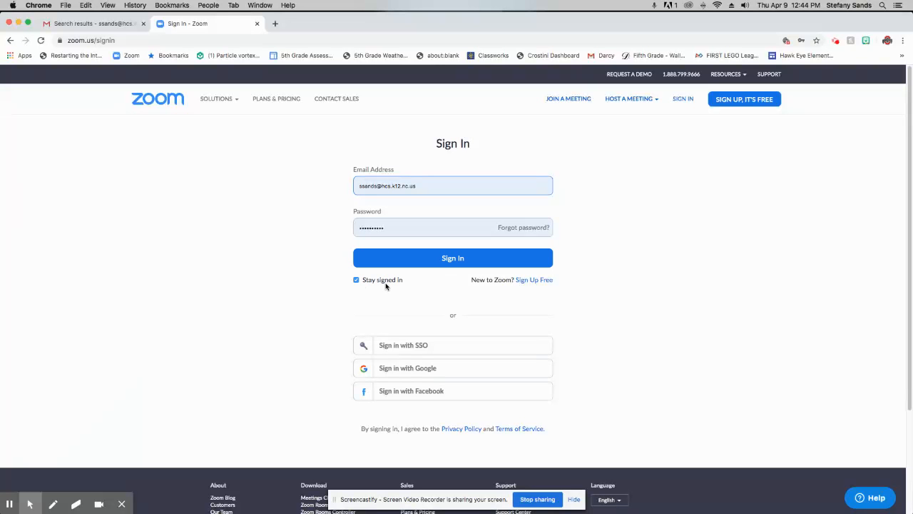
pyautogui.click(451, 259)
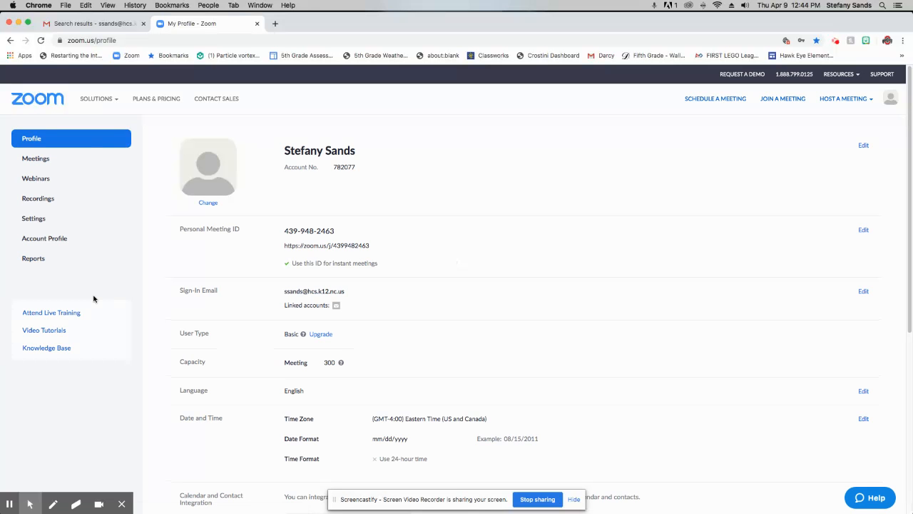
pyautogui.click(38, 160)
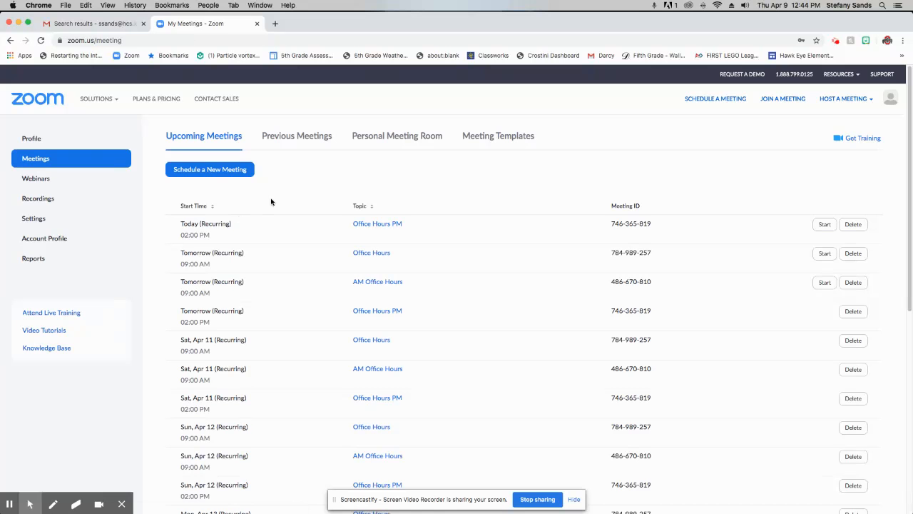
# Step: Start scheduling a new meeting and set its topic to "Office Hours", leaving the description empty
pyautogui.click(216, 173)
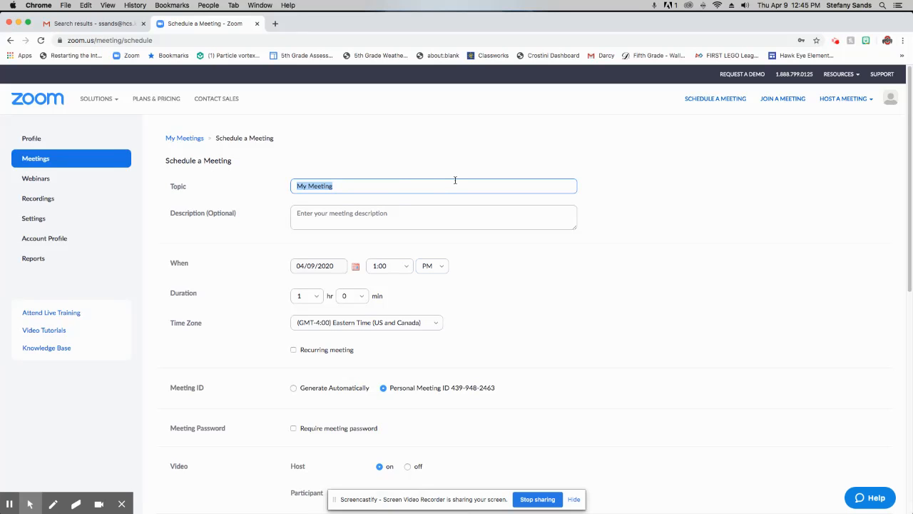
pyautogui.write('Offic')
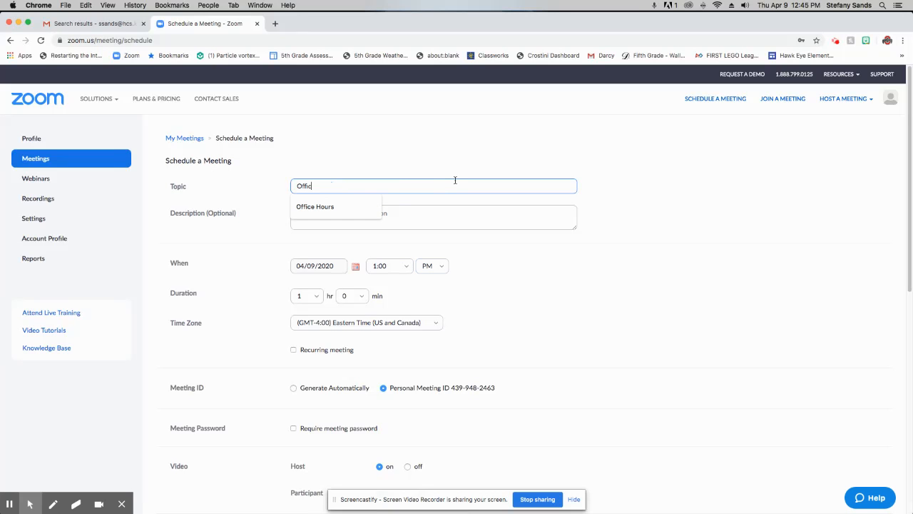
pyautogui.write('e Hours')
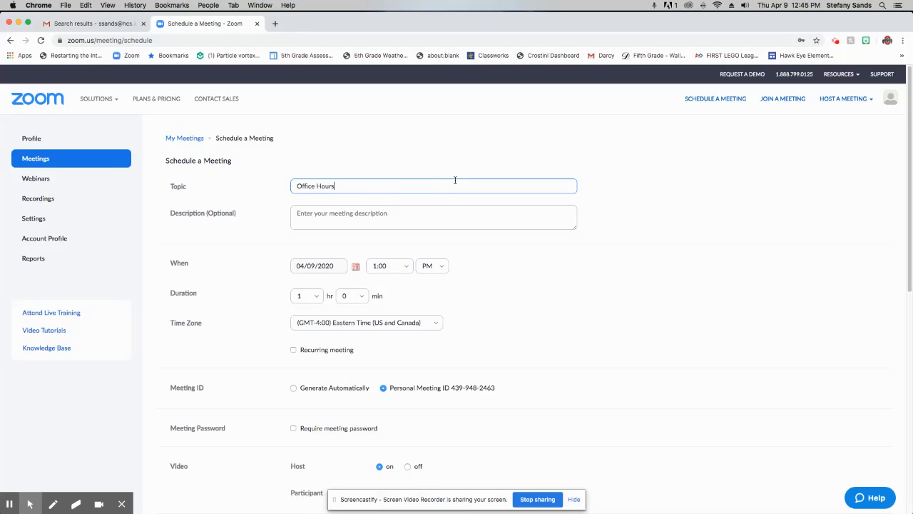
pyautogui.click(305, 214)
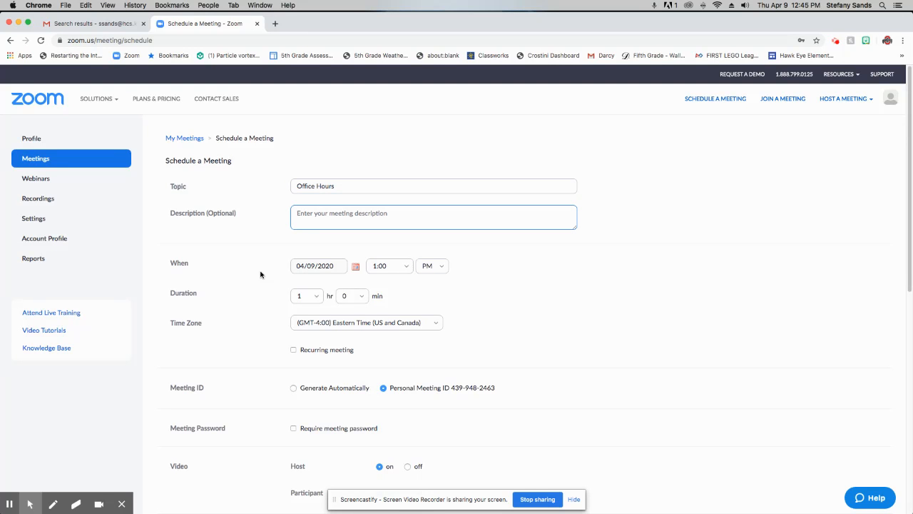
# Step: Set the meeting's start to 04/11/2020 at 2:00 PM
pyautogui.click(308, 267)
pyautogui.click(357, 266)
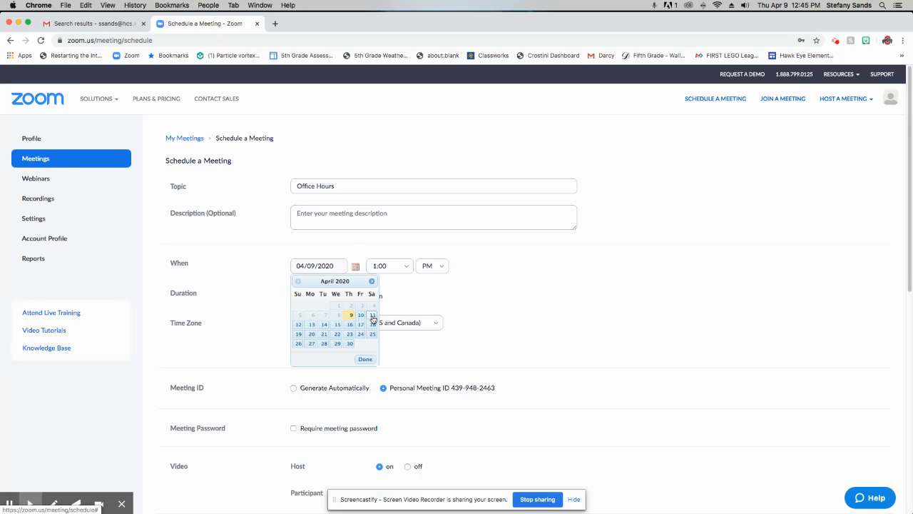
pyautogui.click(372, 315)
pyautogui.click(396, 266)
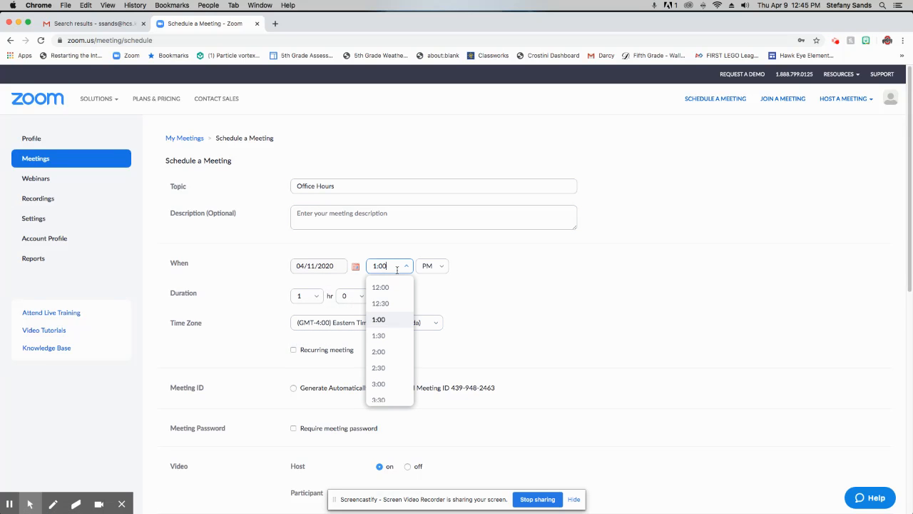
pyautogui.click(396, 352)
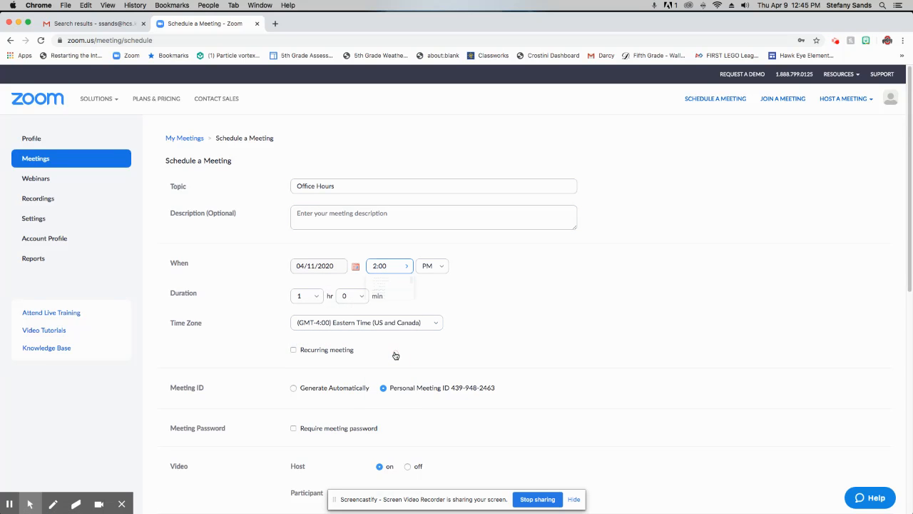
pyautogui.click(294, 300)
# Step: Make the meeting recurring with a Daily recurrence, keeping the repeat interval at 1 day
pyautogui.click(294, 351)
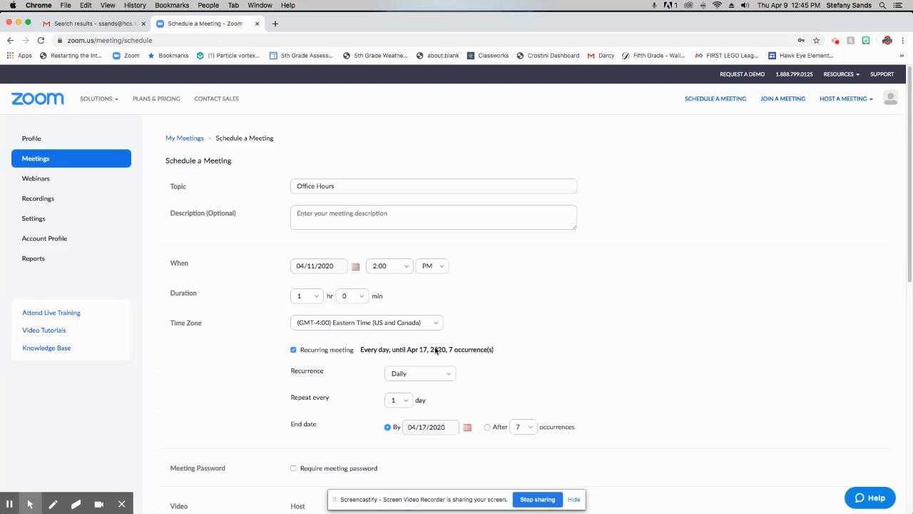
pyautogui.click(441, 373)
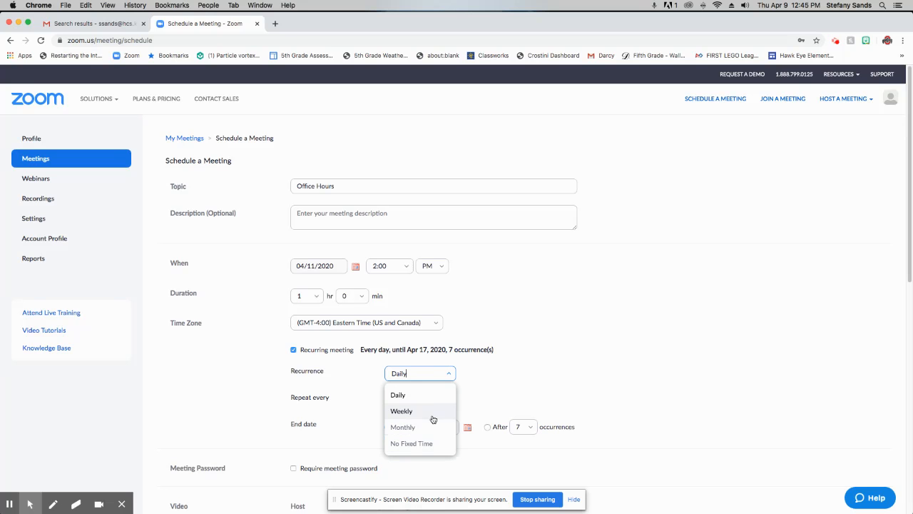
pyautogui.click(426, 396)
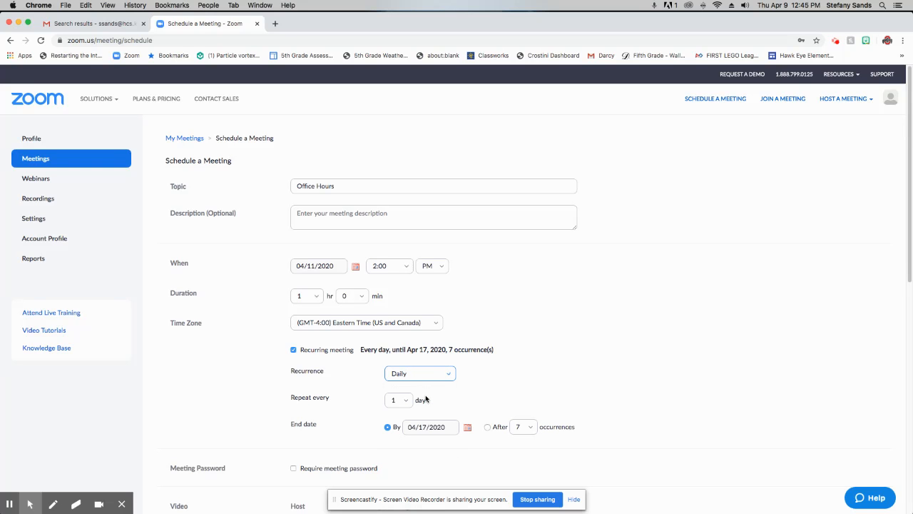
pyautogui.click(399, 399)
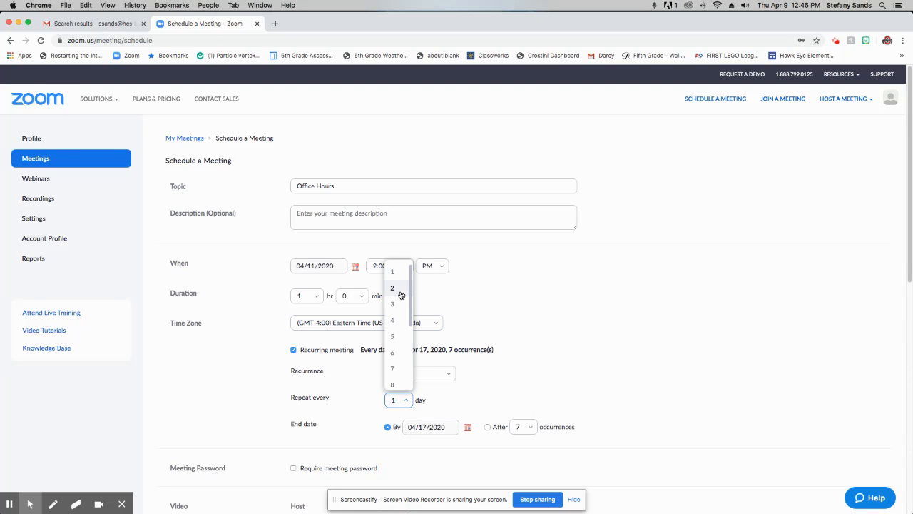
pyautogui.click(520, 397)
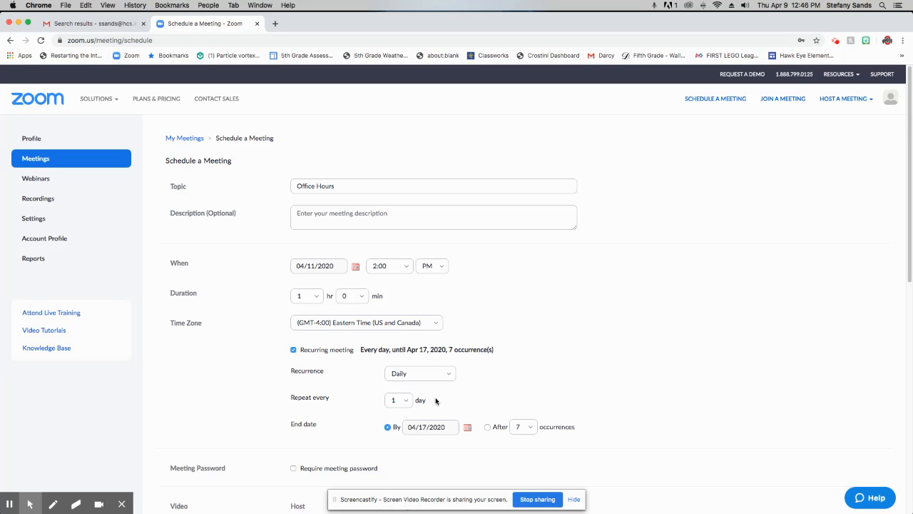
# Step: Set the end date of the meeting's recurrence to 05/18/2020
pyautogui.scroll(-1, 516, 383)
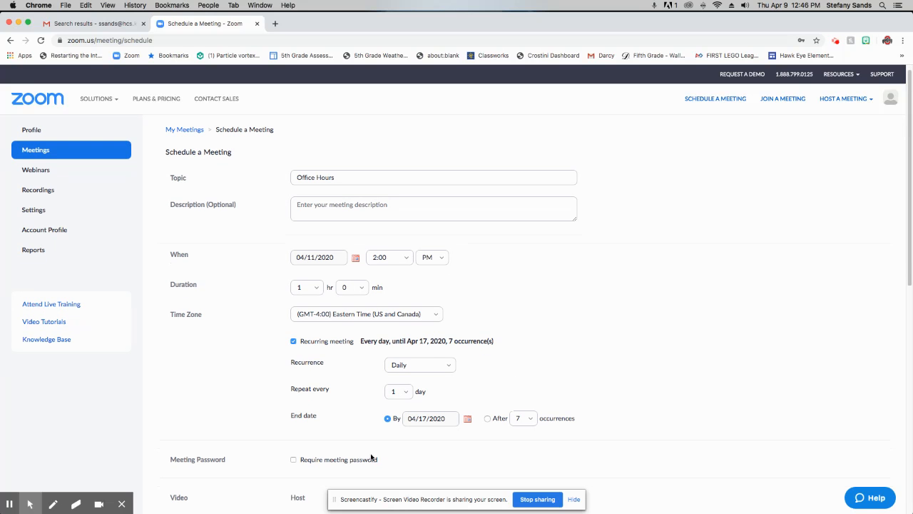
pyautogui.click(467, 418)
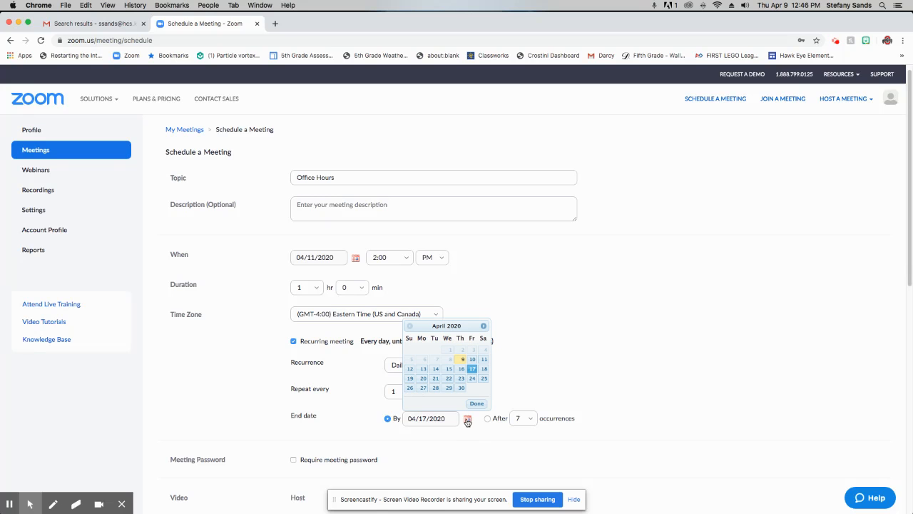
pyautogui.click(484, 326)
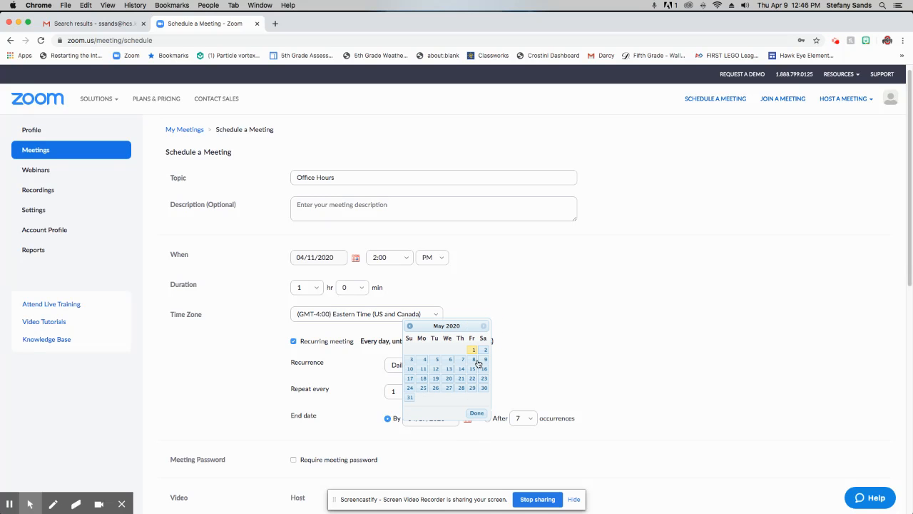
pyautogui.click(423, 379)
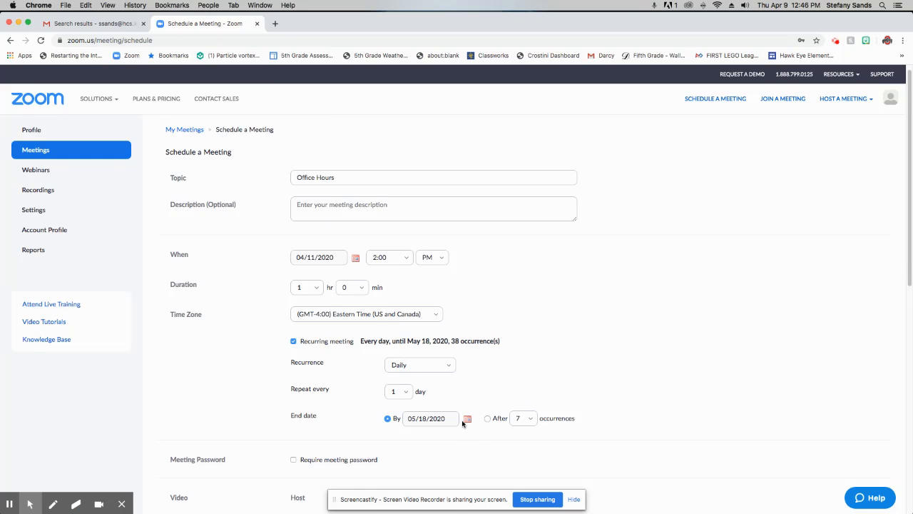
# Step: Review the password, video, audio and meeting options without changing them, and save the scheduled meeting
pyautogui.scroll(-3, 543, 370)
pyautogui.scroll(-1, 542, 370)
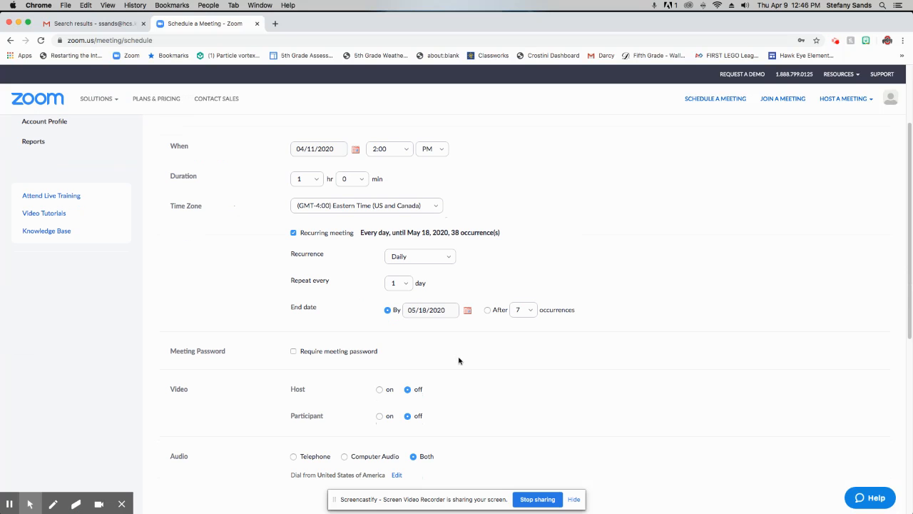
pyautogui.scroll(-2, 508, 356)
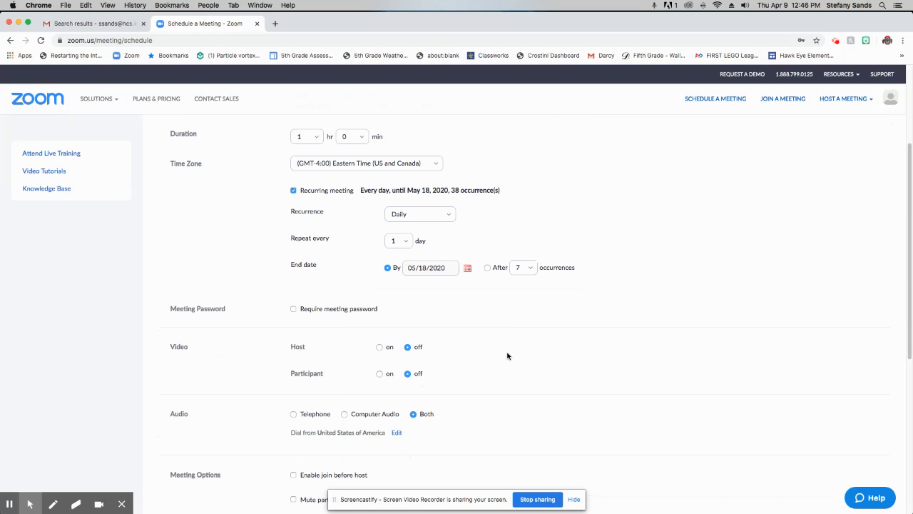
pyautogui.scroll(-1, 507, 356)
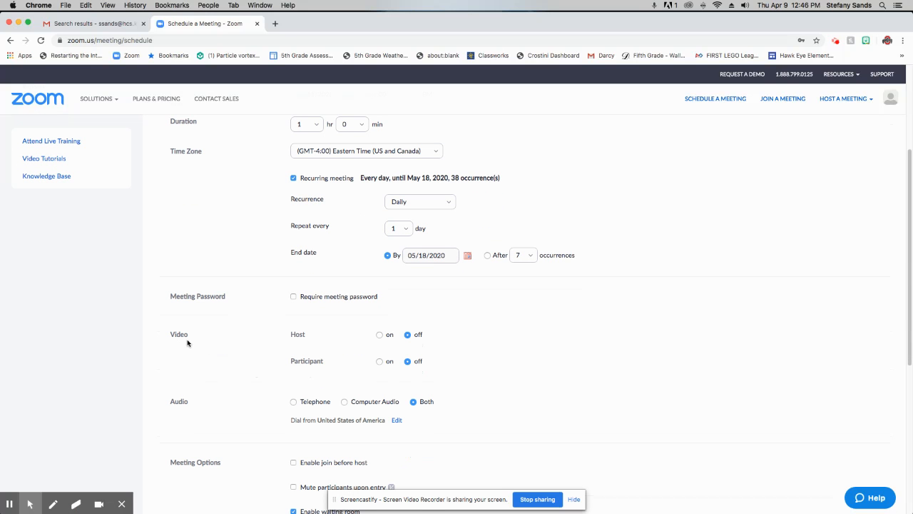
pyautogui.moveTo(299, 338)
pyautogui.scroll(-2, 461, 369)
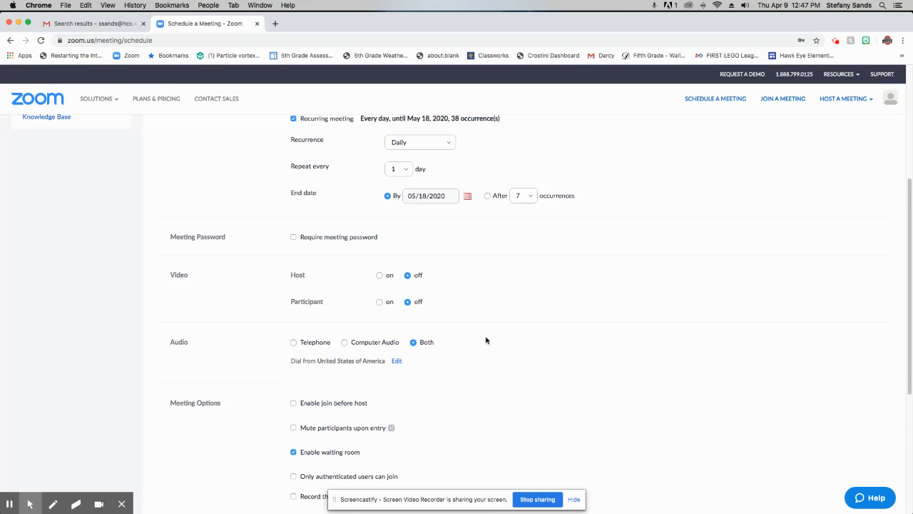
pyautogui.scroll(-1, 492, 342)
pyautogui.scroll(-5, 496, 343)
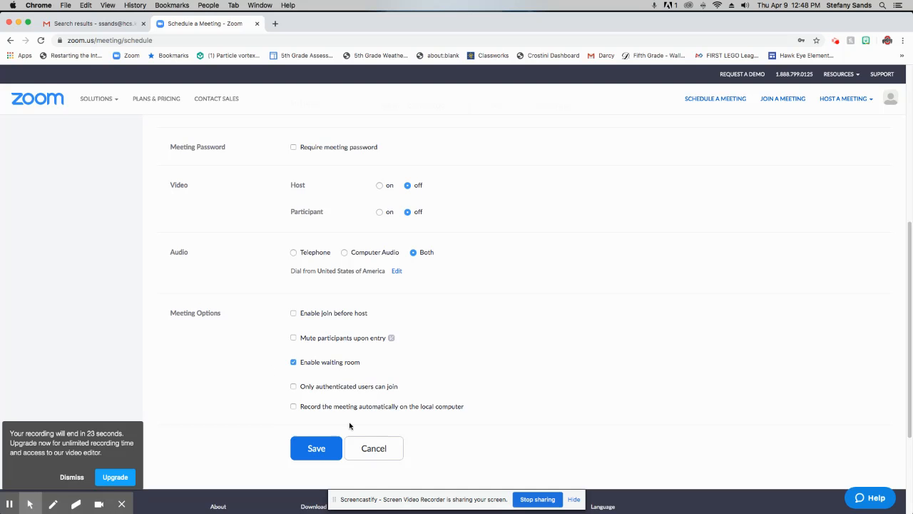
pyautogui.click(321, 452)
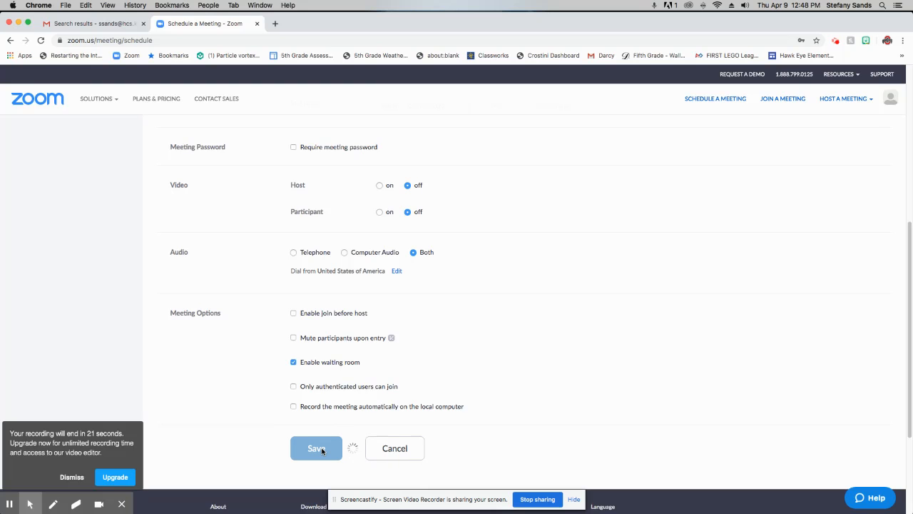